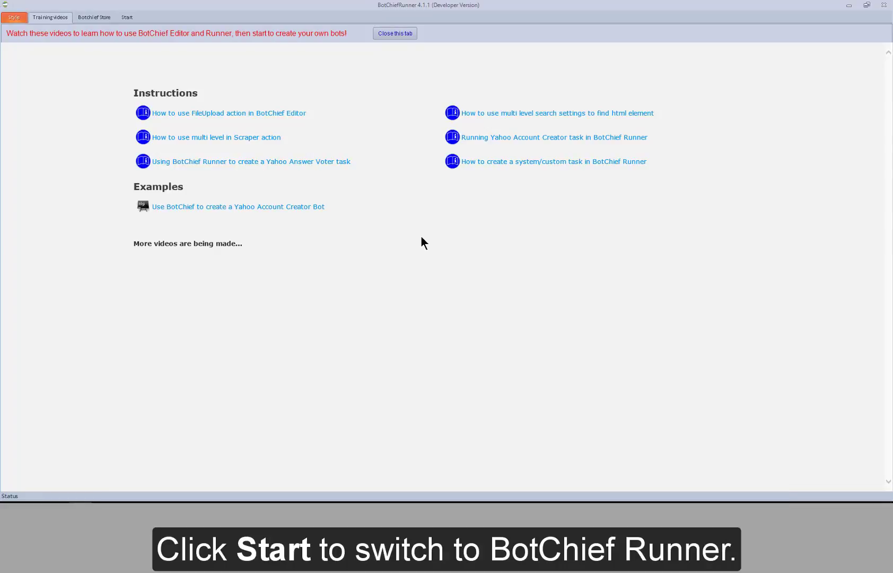
- Switch to the task runner workspace and collapse, then re-expand, the System group
{"action": "left_click", "coordinate": [126, 18]}
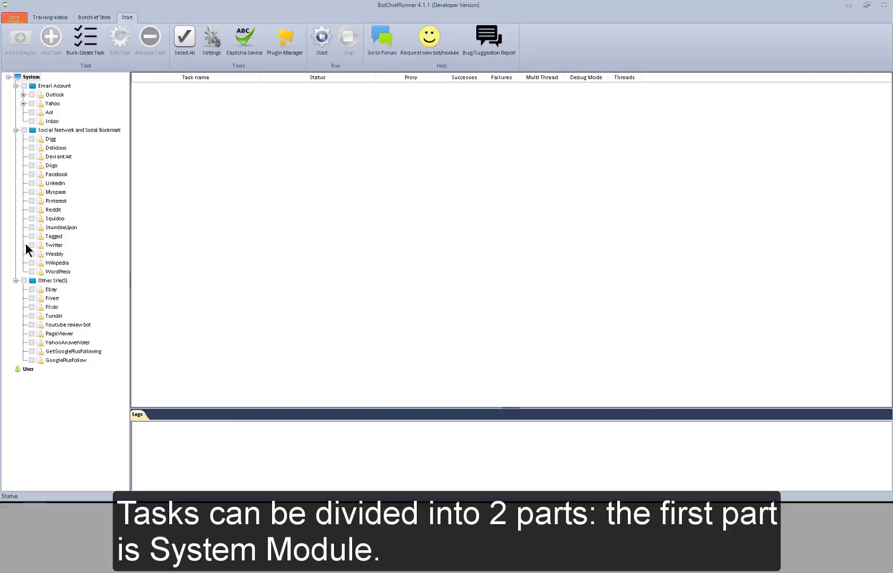
{"action": "left_click", "coordinate": [8, 77]}
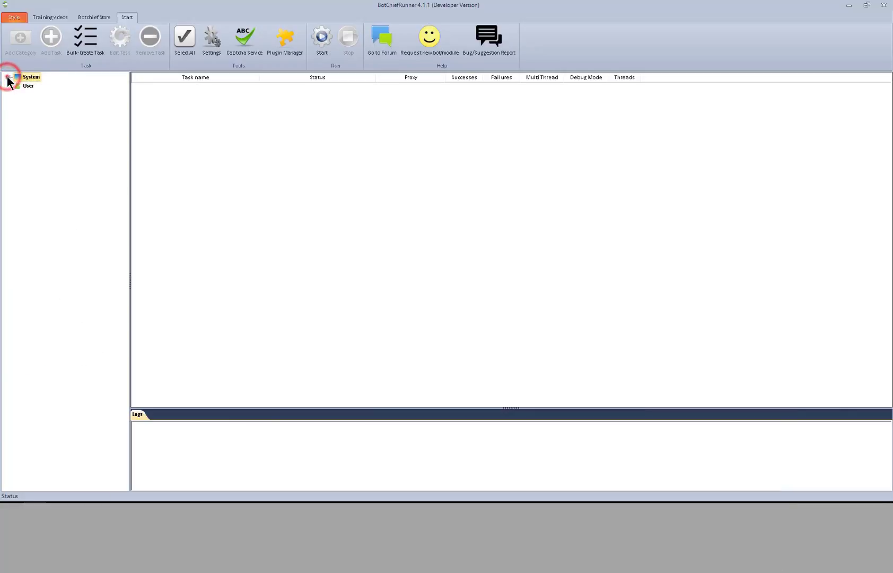
{"action": "left_click", "coordinate": [8, 77]}
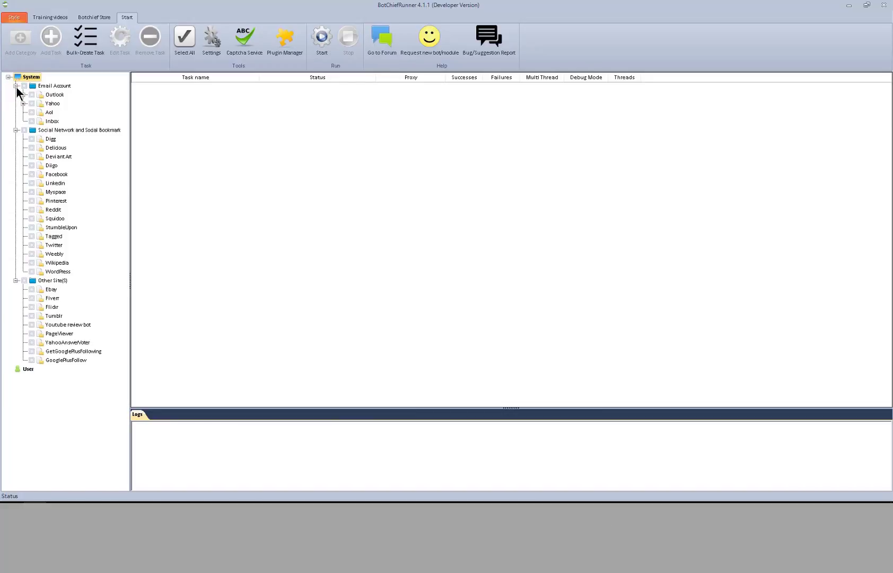
- Collapse Email Account, Social Network and Other Site(s), re-expand Email Account, and select Outlook and User
{"action": "left_click", "coordinate": [16, 86]}
{"action": "left_click", "coordinate": [16, 94]}
{"action": "left_click", "coordinate": [16, 103]}
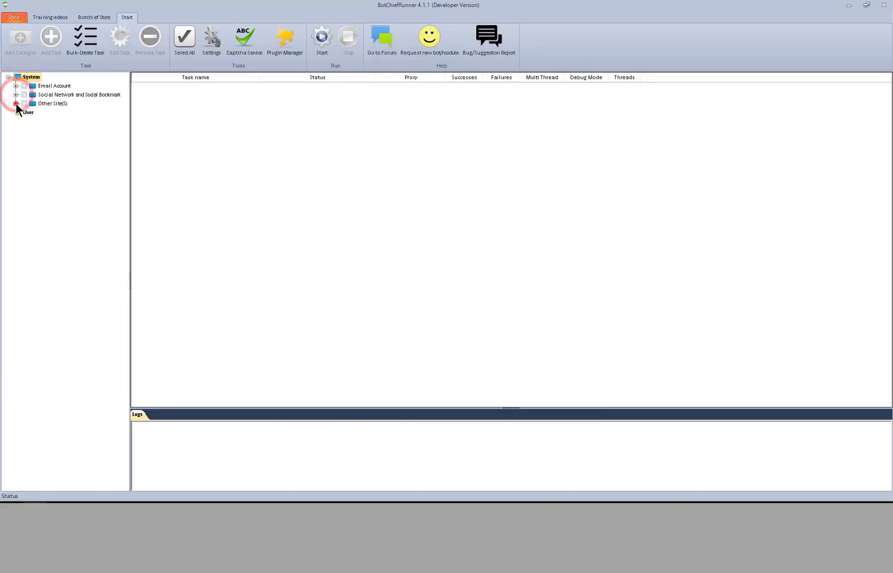
{"action": "left_click", "coordinate": [15, 86]}
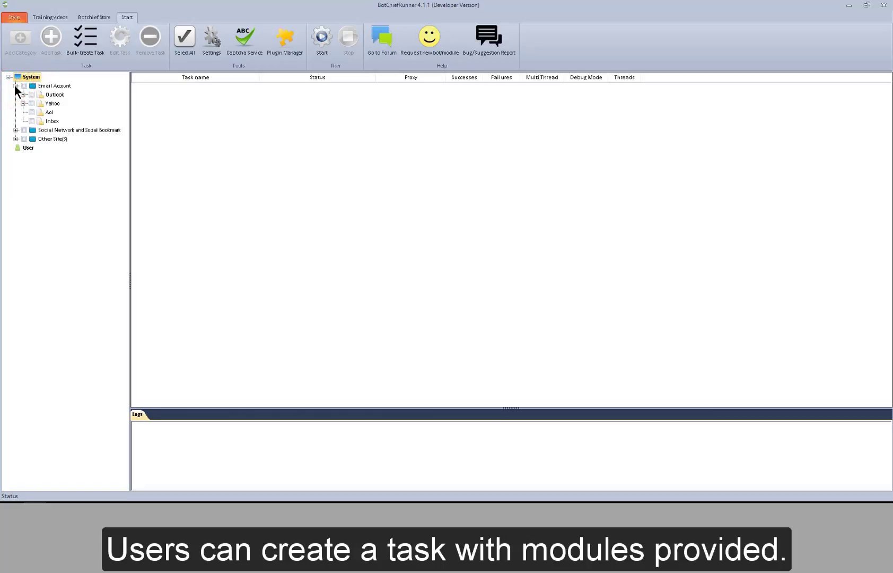
{"action": "left_click", "coordinate": [47, 94]}
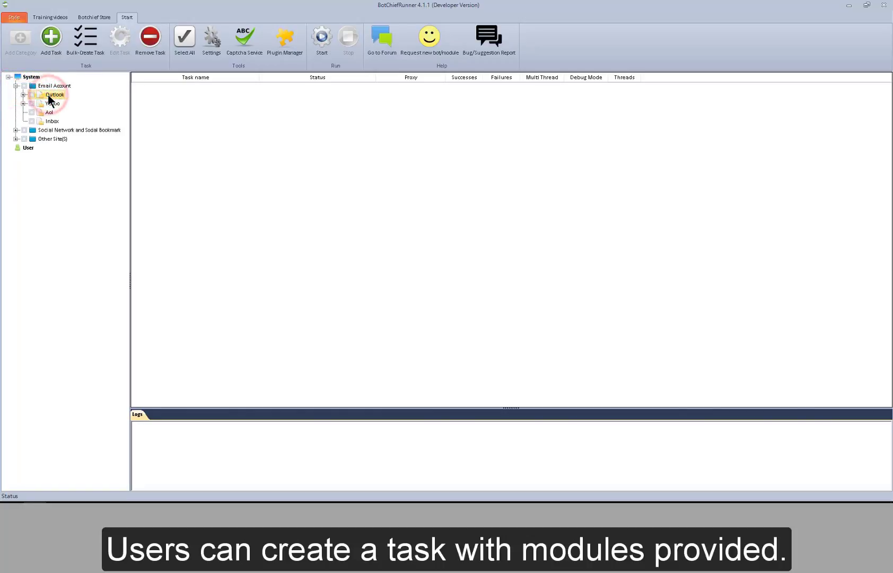
{"action": "left_click", "coordinate": [30, 147]}
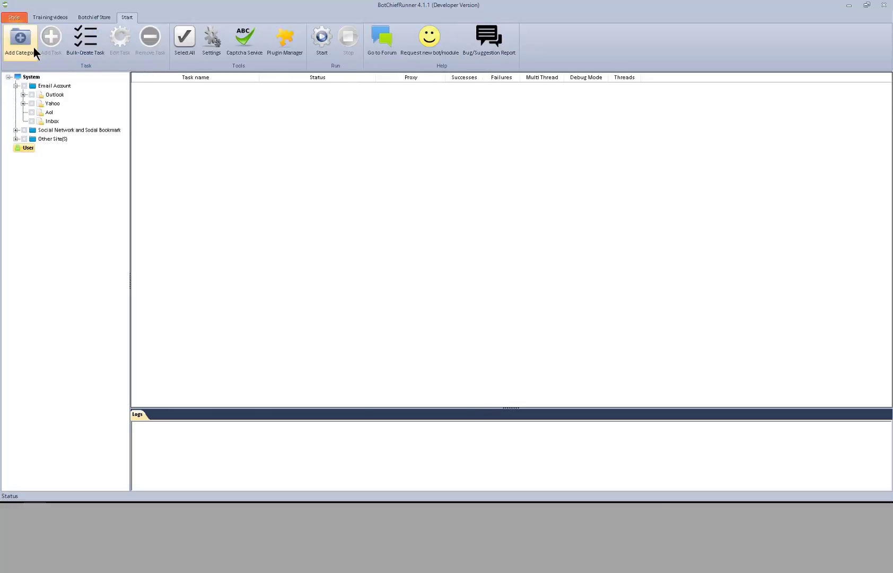
- Add a new category named 'my module' under the User section
{"action": "left_click", "coordinate": [28, 149]}
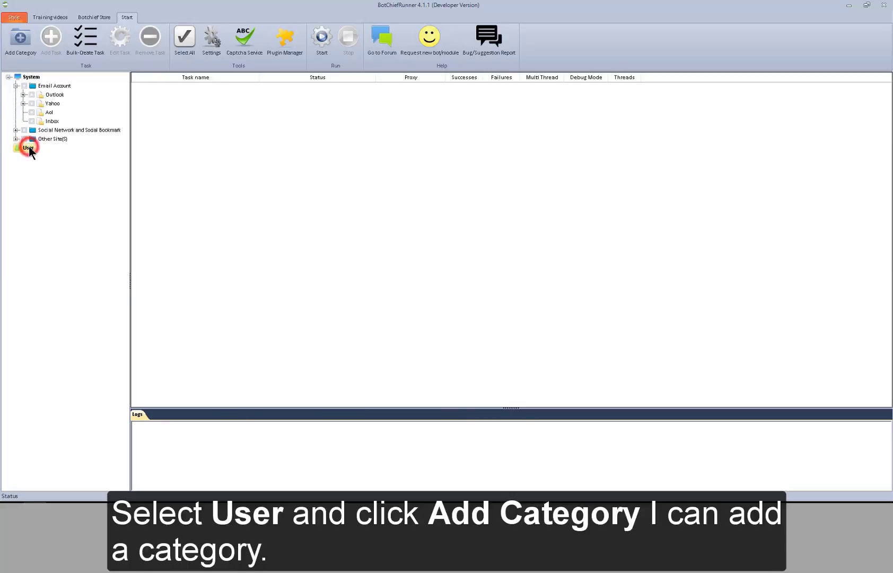
{"action": "left_click", "coordinate": [21, 55]}
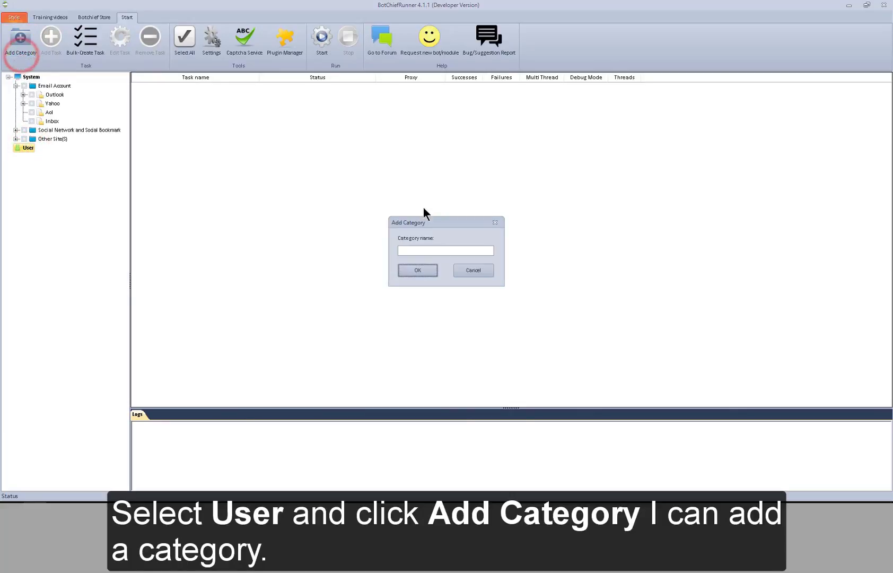
{"action": "left_click", "coordinate": [471, 250]}
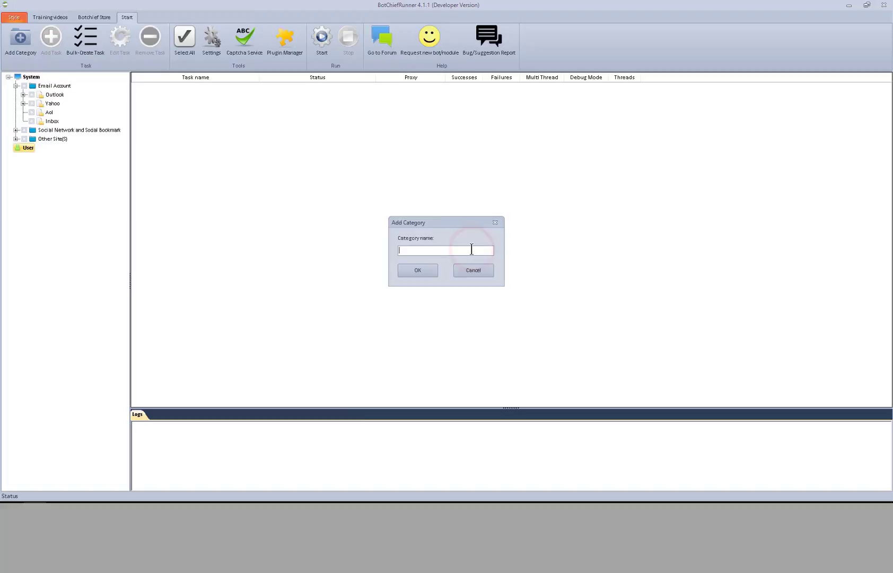
{"action": "type", "text": "my module"}
{"action": "left_click", "coordinate": [417, 266]}
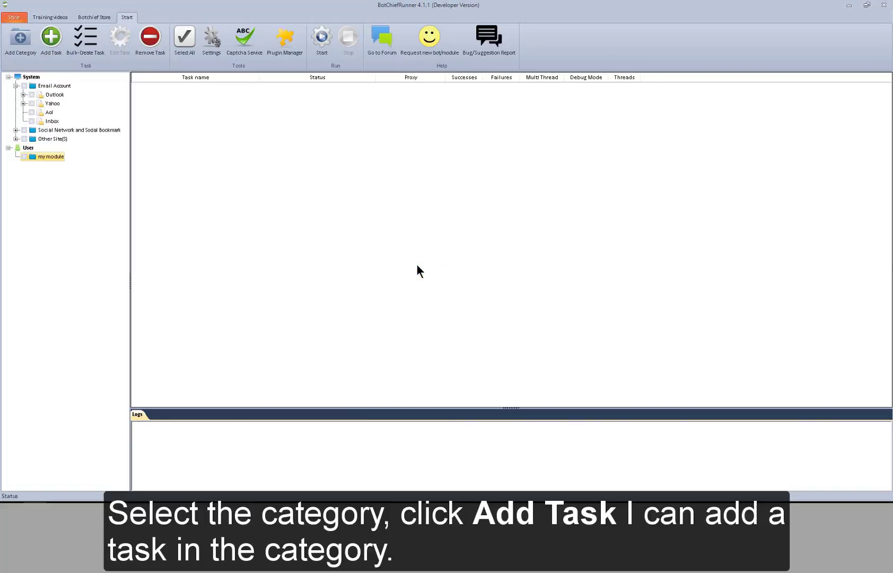
- Create task 'task1' from module file 001 with multi-threaded operation enabled, moving on to variable setup
{"action": "left_click", "coordinate": [51, 59]}
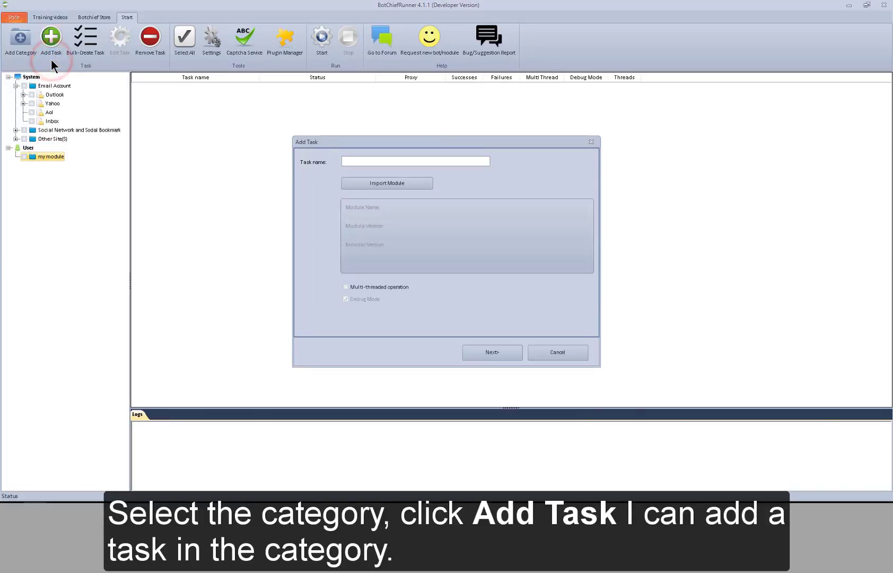
{"action": "left_click", "coordinate": [362, 162]}
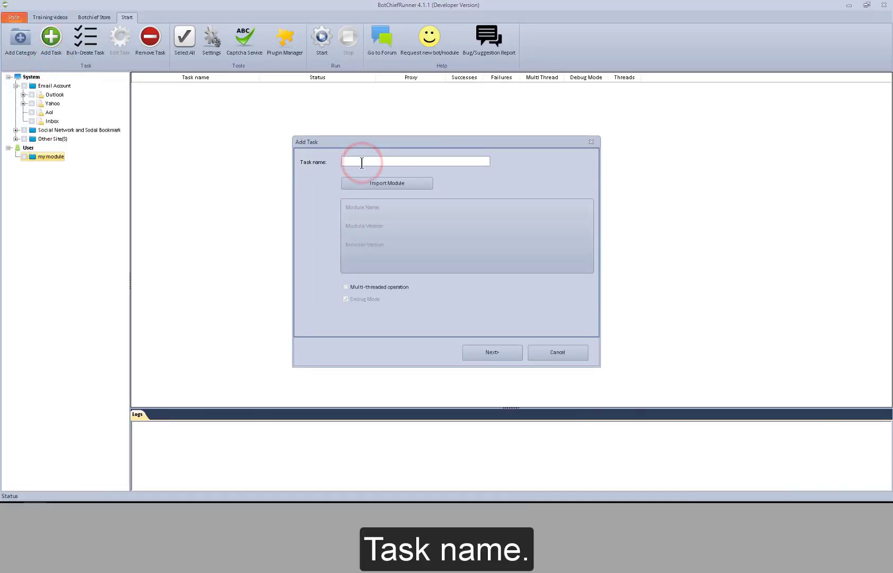
{"action": "type", "text": "task1"}
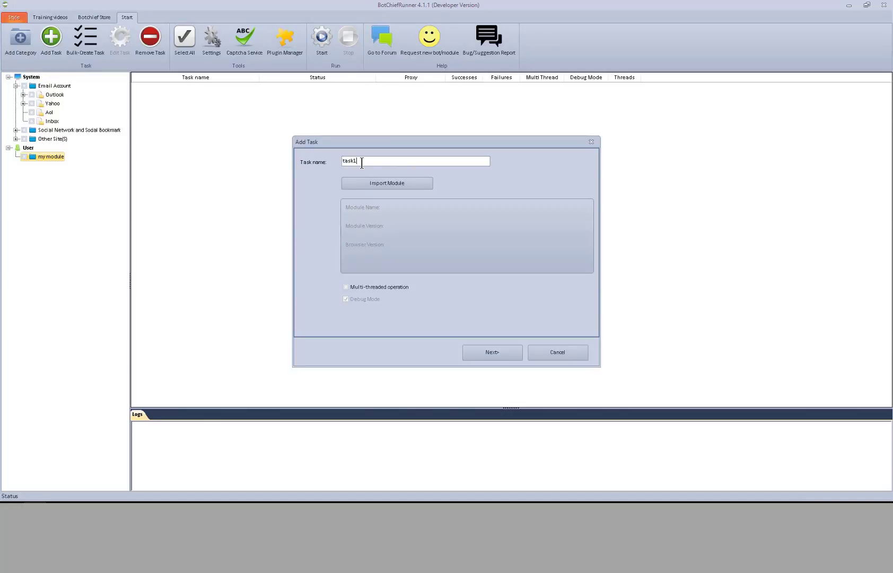
{"action": "left_click", "coordinate": [376, 187]}
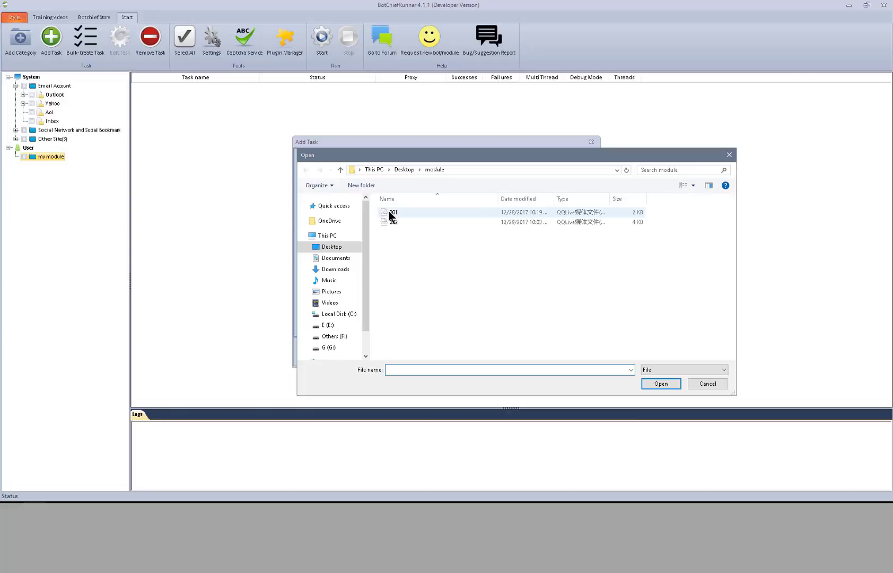
{"action": "left_click", "coordinate": [388, 212]}
{"action": "double_click", "coordinate": [389, 212]}
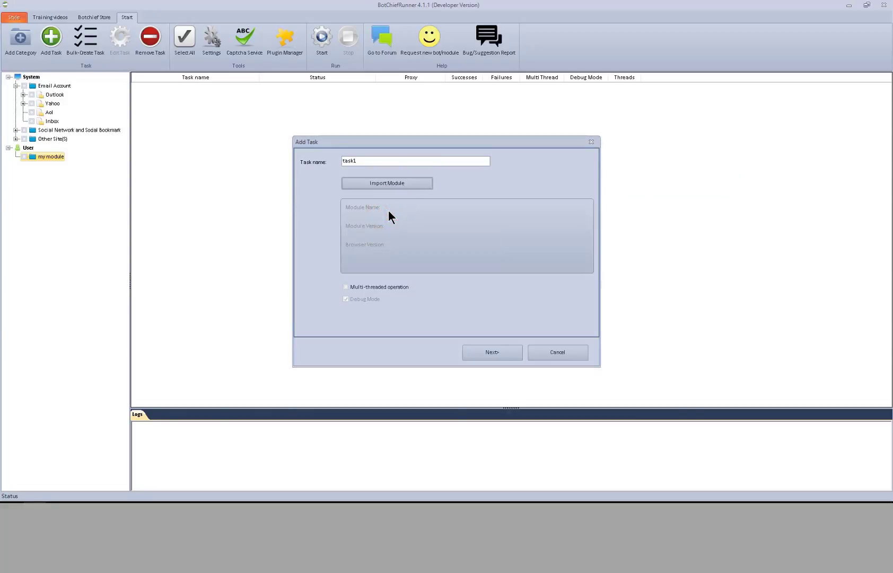
{"action": "left_click", "coordinate": [369, 288]}
{"action": "left_click", "coordinate": [504, 356]}
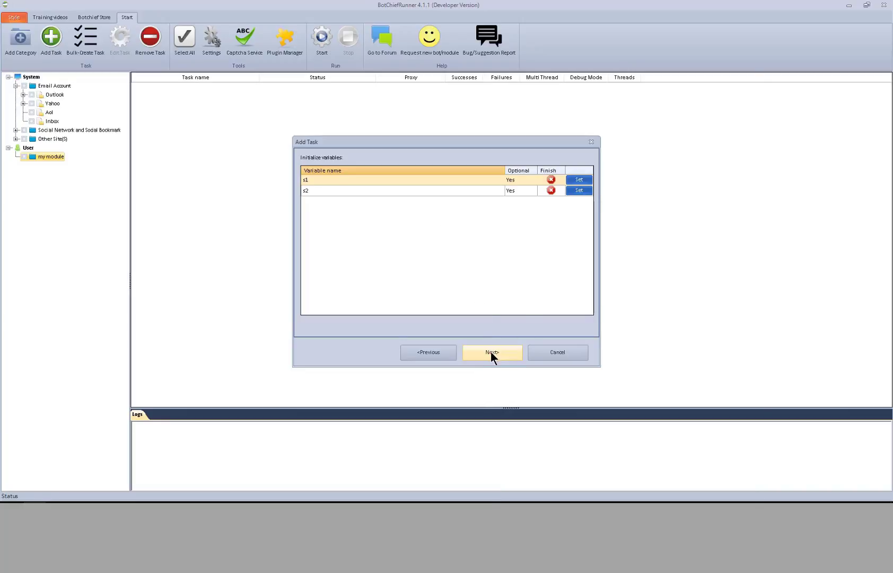
- Set the task to save all return values, leaving the save-file browser unused, and advance to proxy settings
{"action": "left_click", "coordinate": [490, 351]}
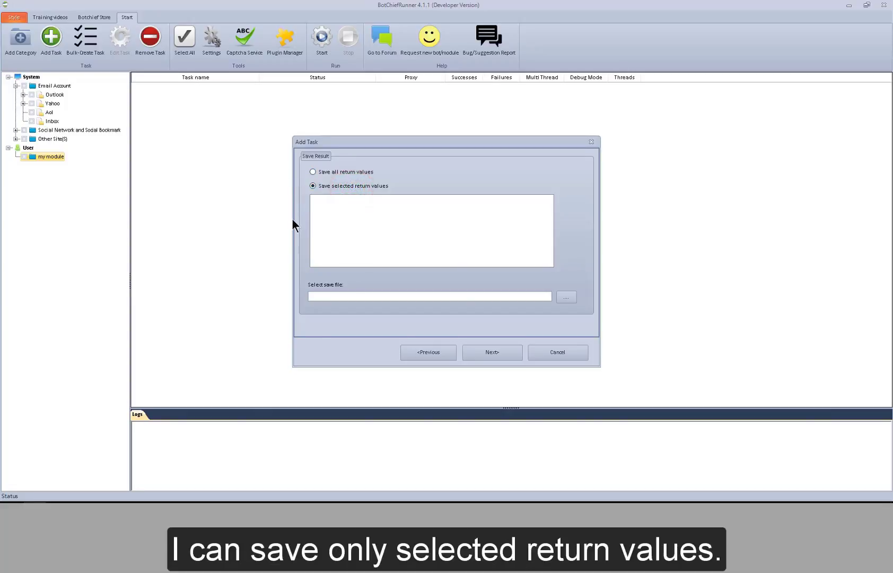
{"action": "left_click", "coordinate": [568, 298]}
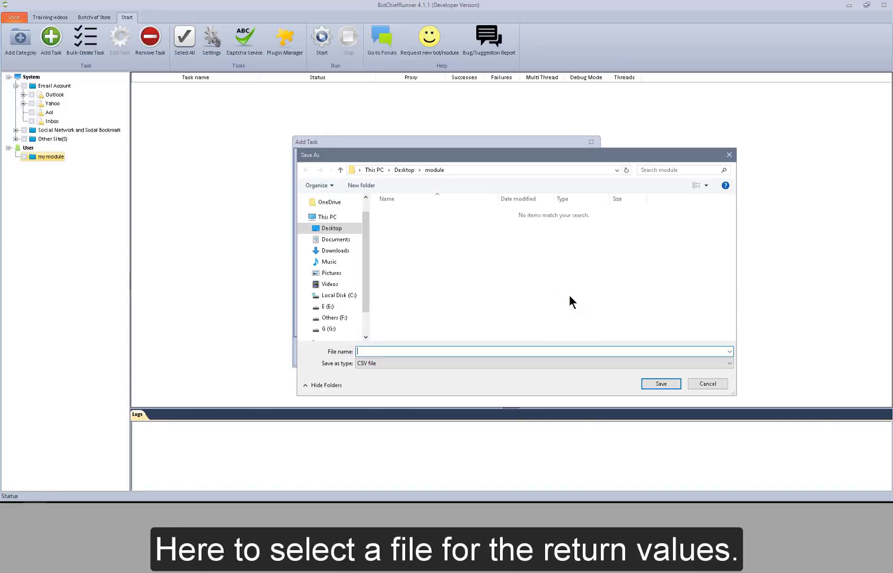
{"action": "left_click", "coordinate": [729, 155]}
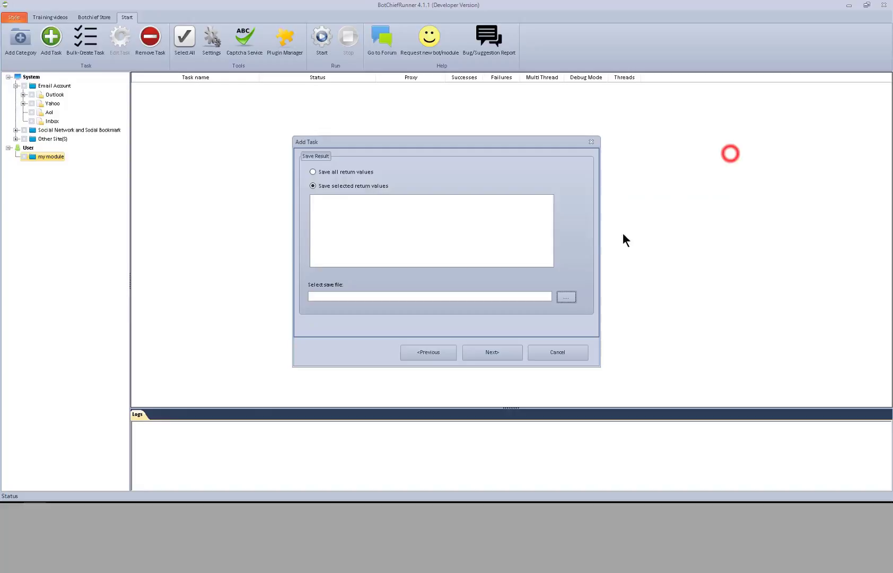
{"action": "left_click", "coordinate": [356, 173]}
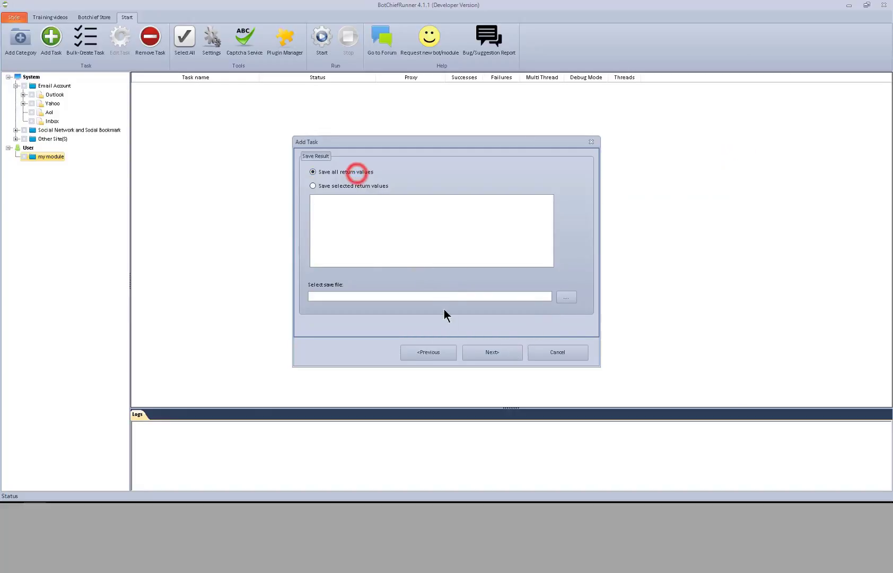
{"action": "left_click", "coordinate": [492, 351]}
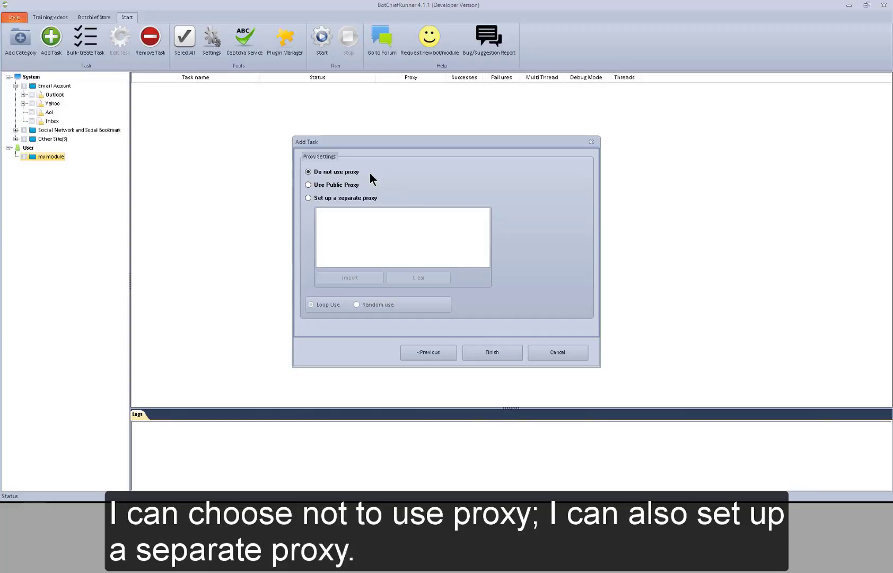
- Try the separate and public proxy options, then settle on Do not use proxy
{"action": "left_click", "coordinate": [342, 199]}
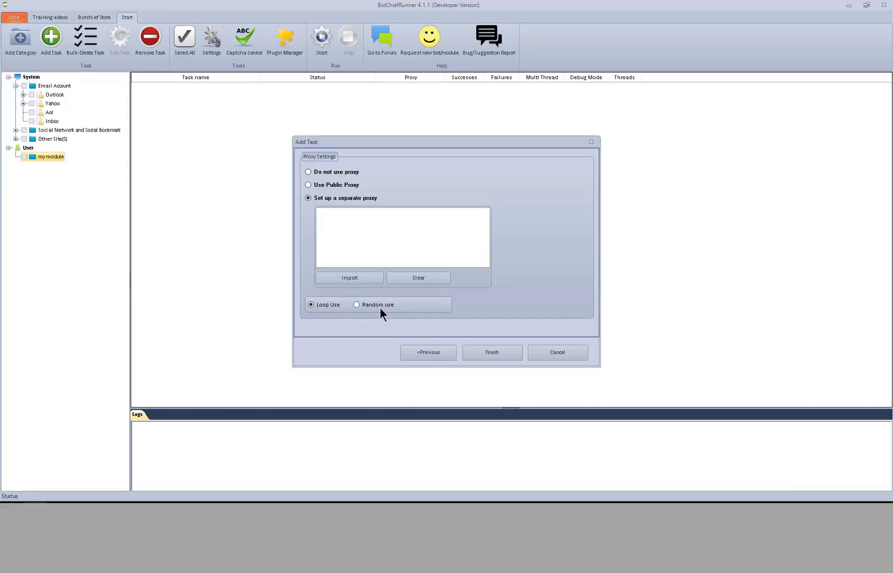
{"action": "left_click", "coordinate": [345, 185]}
{"action": "left_click", "coordinate": [350, 172]}
- Finish creating task1 and tick it so its row appears in the task list
{"action": "left_click", "coordinate": [489, 354]}
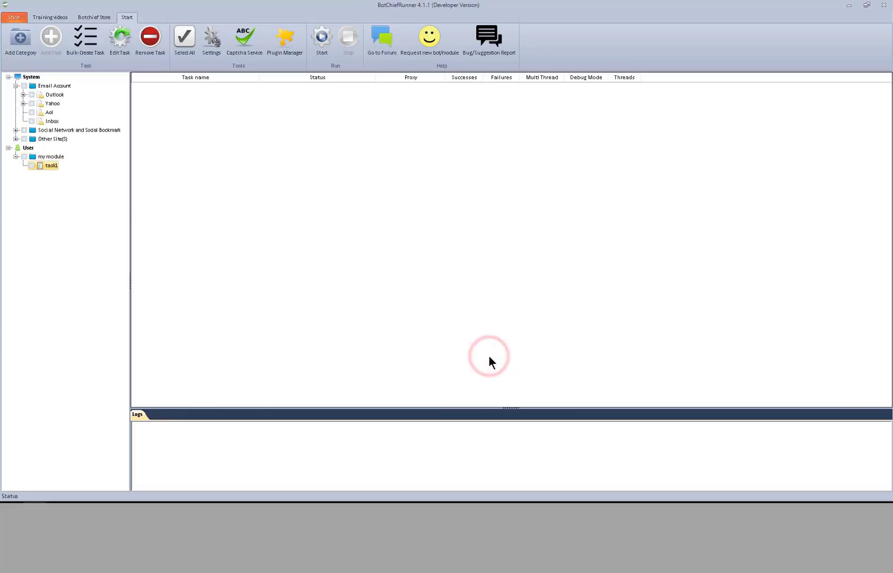
{"action": "left_click", "coordinate": [30, 165]}
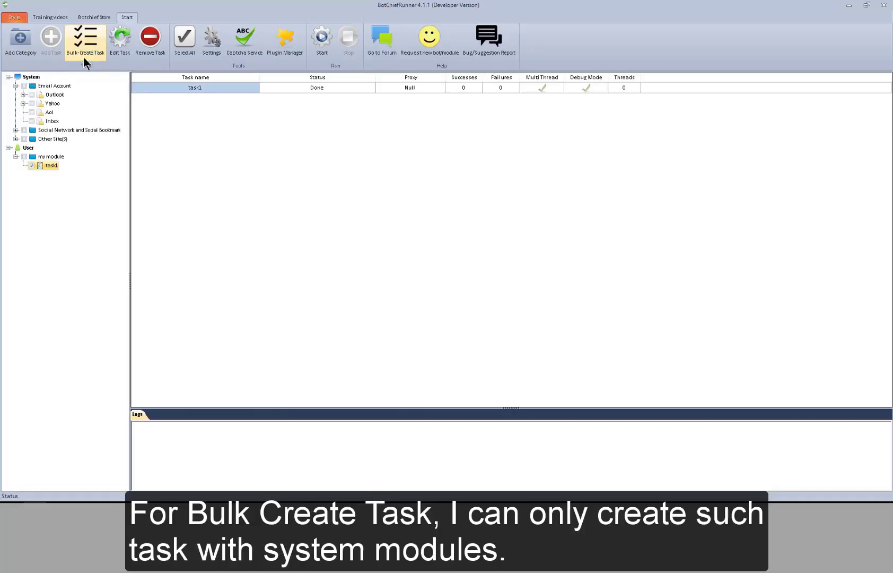
- In Bulk-Create Task, tick Outlook, Yahoo and Aol, then cancel without creating any tasks
{"action": "left_click", "coordinate": [89, 46]}
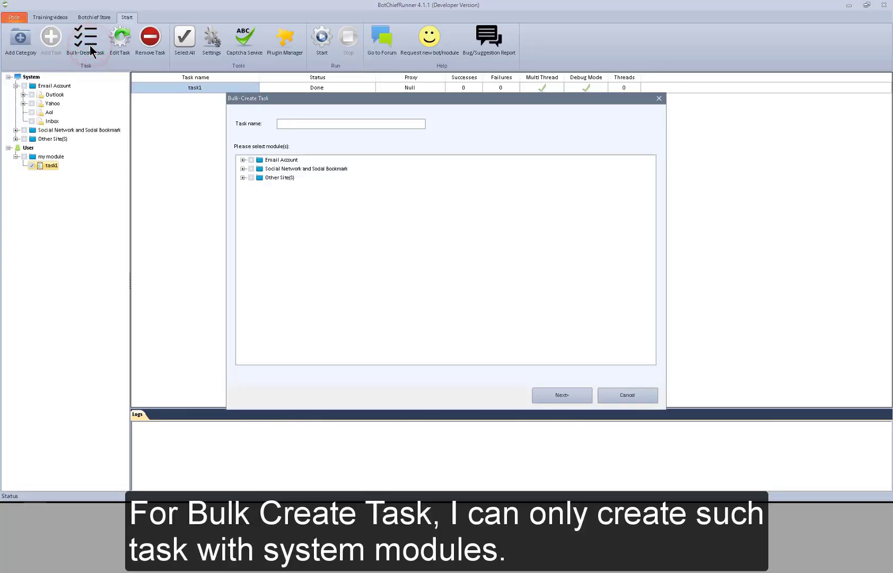
{"action": "left_click", "coordinate": [242, 160]}
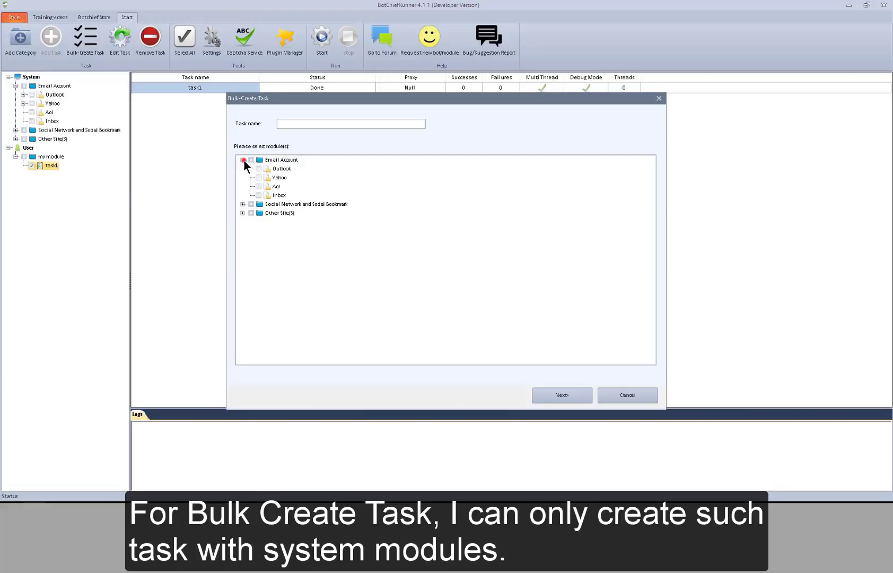
{"action": "left_click", "coordinate": [242, 203]}
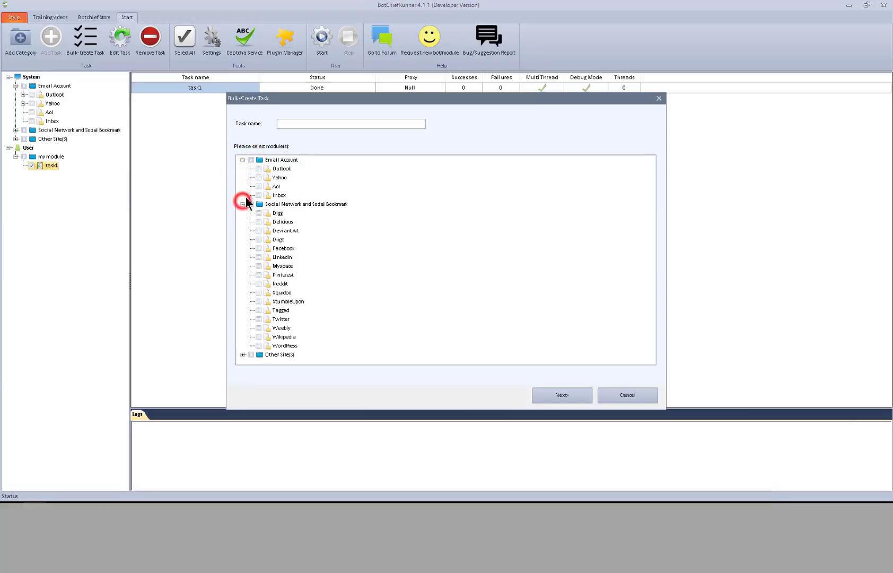
{"action": "left_click", "coordinate": [258, 168]}
{"action": "left_click", "coordinate": [259, 178]}
{"action": "left_click", "coordinate": [258, 186]}
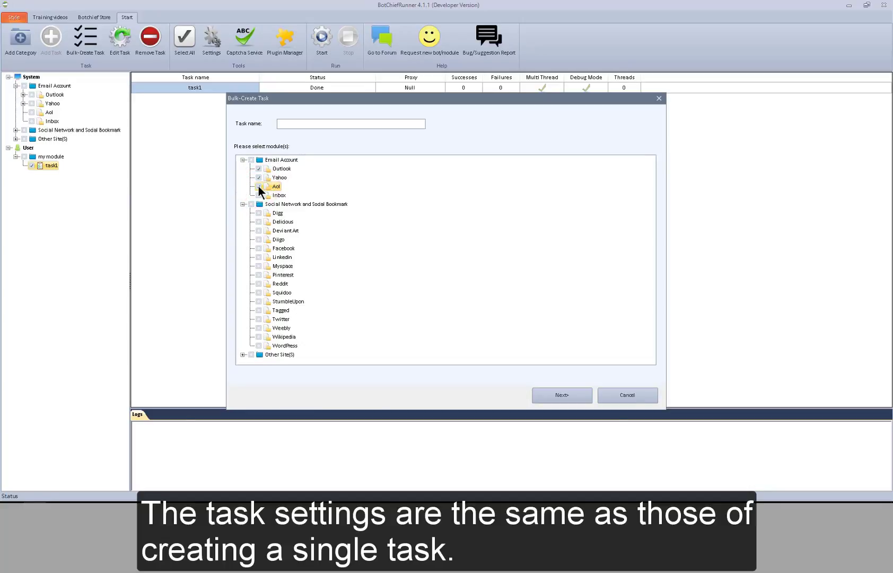
{"action": "left_click", "coordinate": [257, 186]}
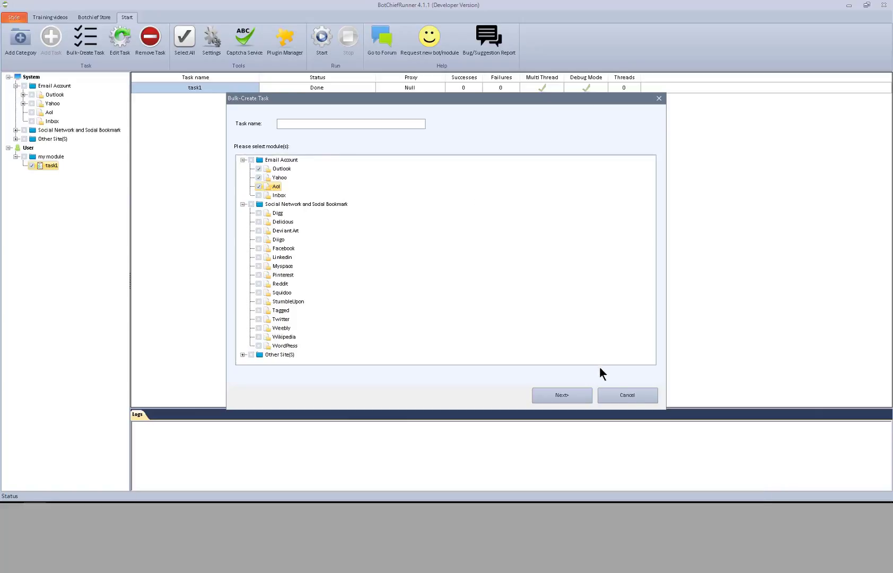
{"action": "left_click", "coordinate": [621, 395]}
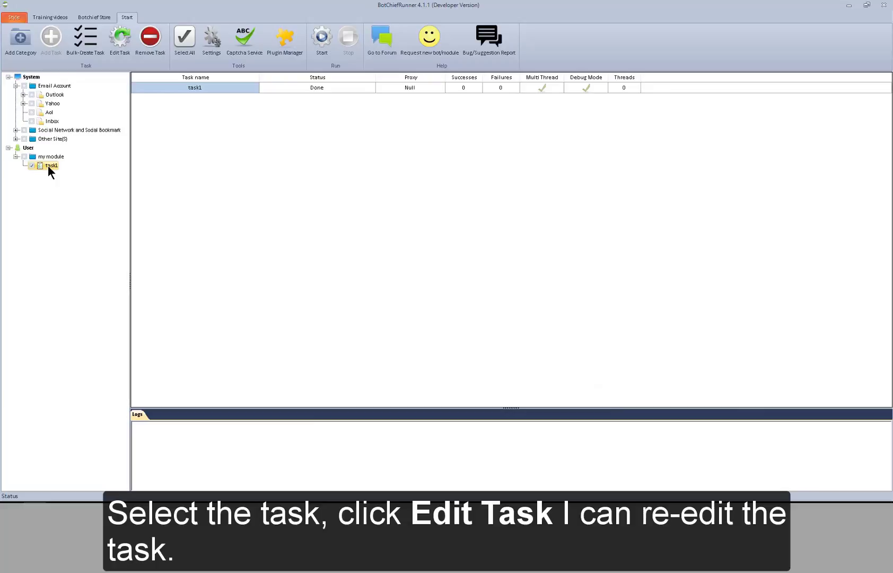
{"action": "left_click", "coordinate": [120, 42]}
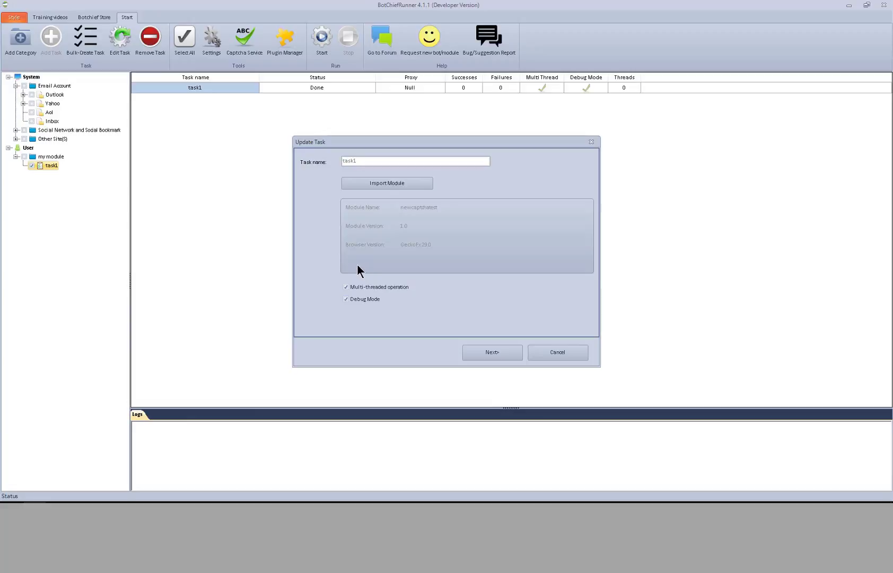
{"action": "left_click", "coordinate": [565, 352]}
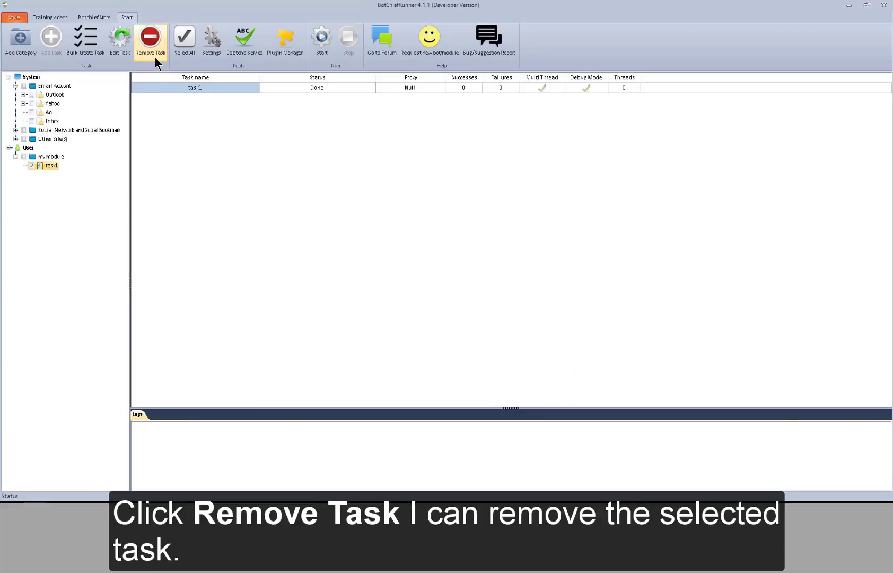
{"action": "left_click", "coordinate": [154, 57]}
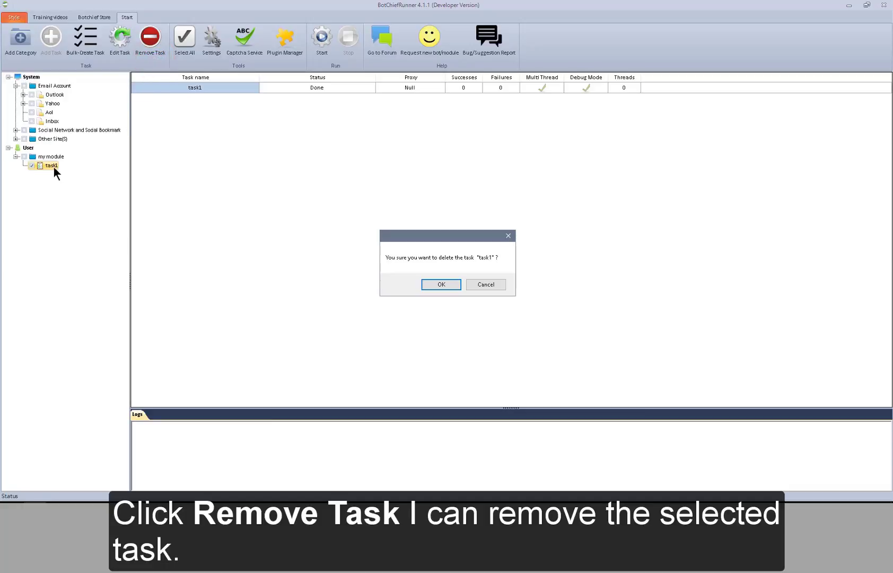
{"action": "left_click", "coordinate": [494, 284]}
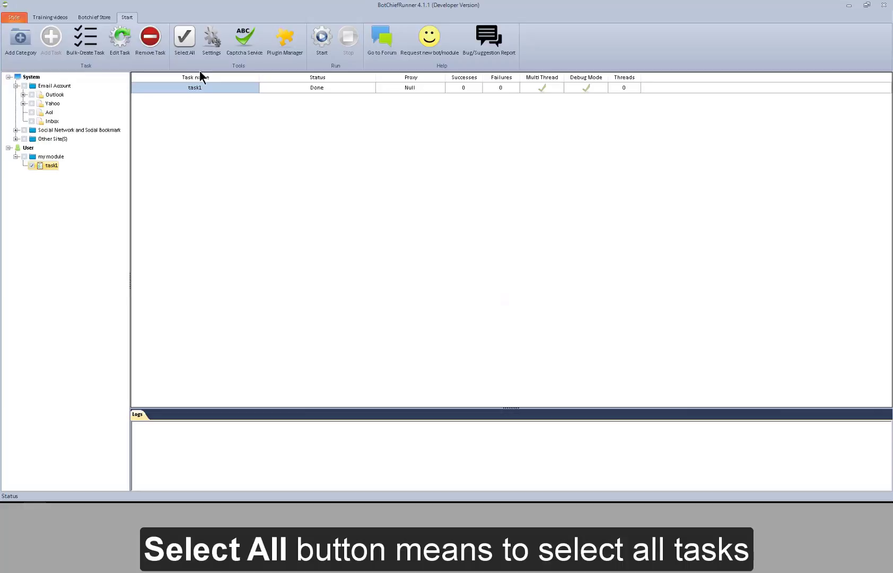
- Tick every module and task, and expand the Social Network and Other Site(s) groups
{"action": "left_click", "coordinate": [186, 54]}
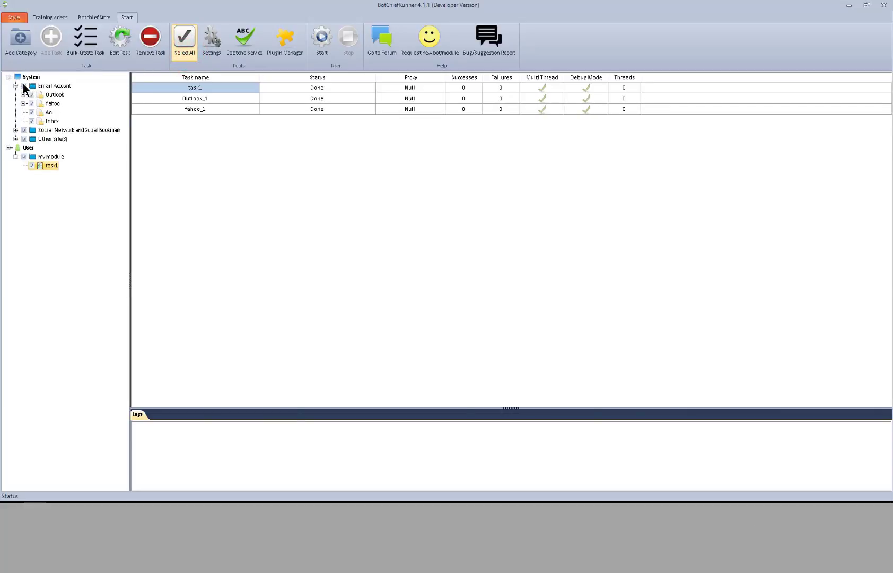
{"action": "left_click", "coordinate": [16, 130]}
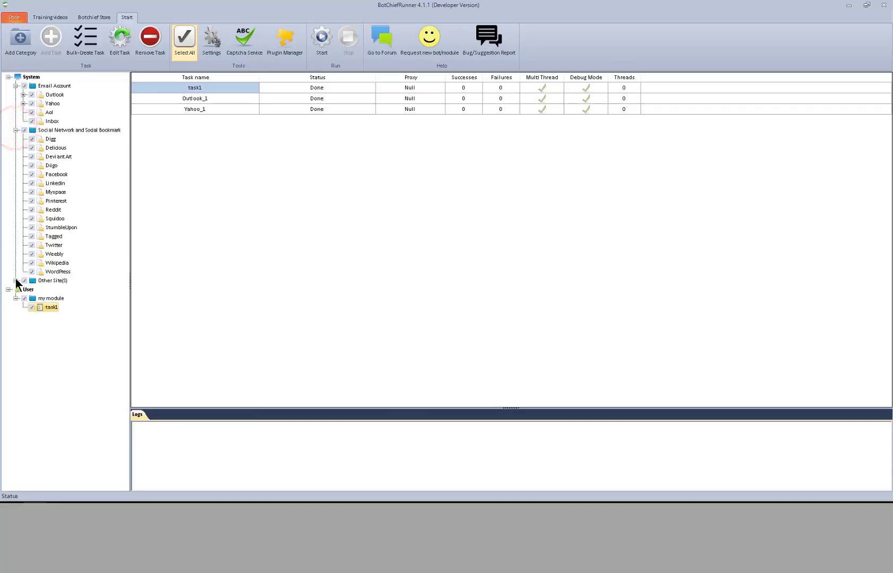
{"action": "left_click", "coordinate": [15, 280]}
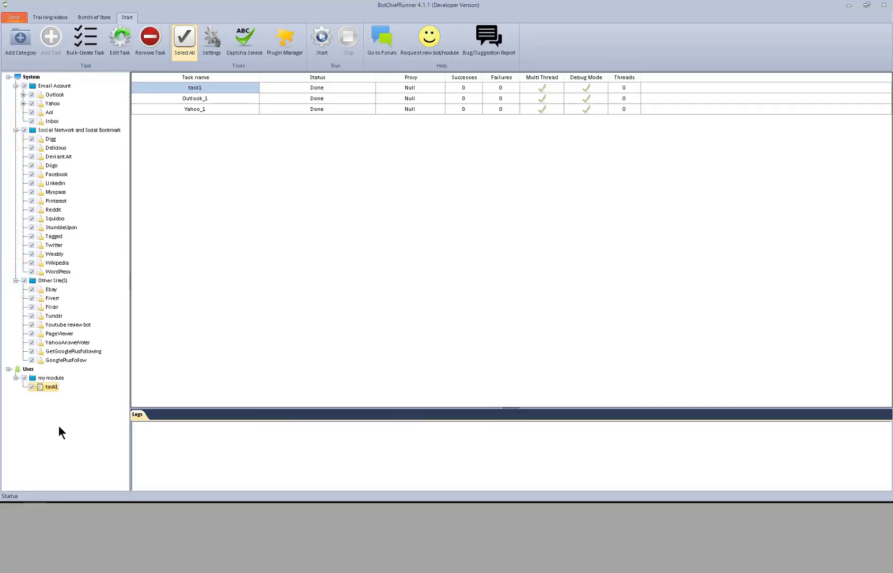
- Expand and collapse the Outlook and Yahoo tasks, clear all selections, and tick only task1
{"action": "left_click", "coordinate": [24, 94]}
{"action": "left_click", "coordinate": [24, 112]}
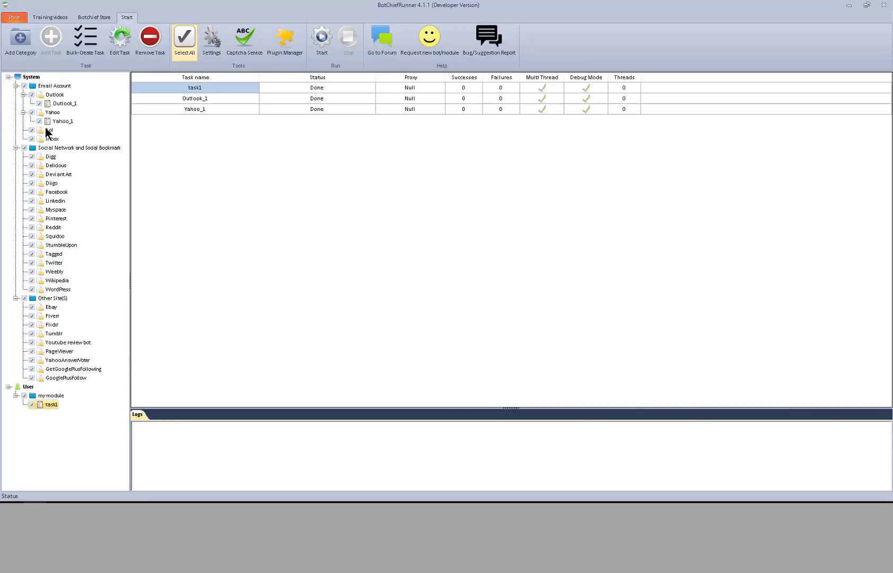
{"action": "left_click", "coordinate": [24, 112]}
{"action": "left_click", "coordinate": [24, 94]}
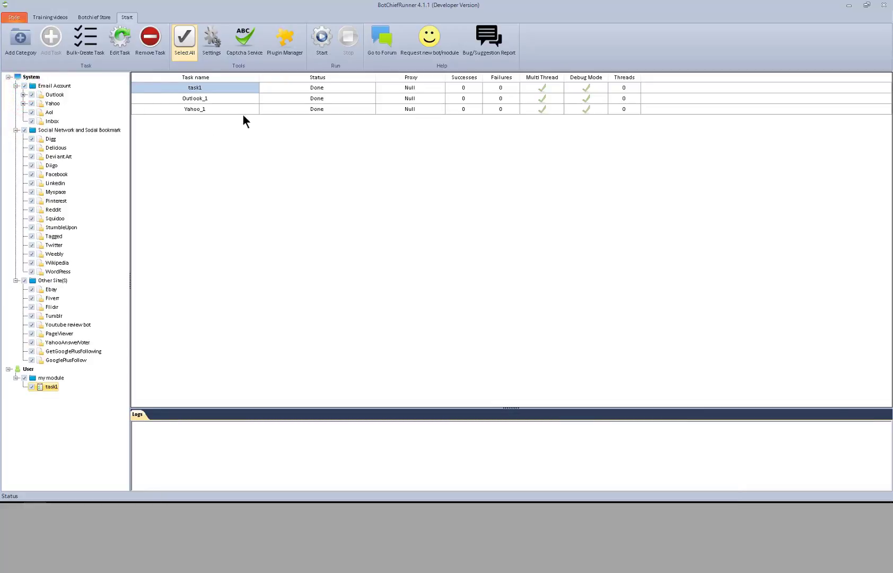
{"action": "left_click", "coordinate": [189, 47]}
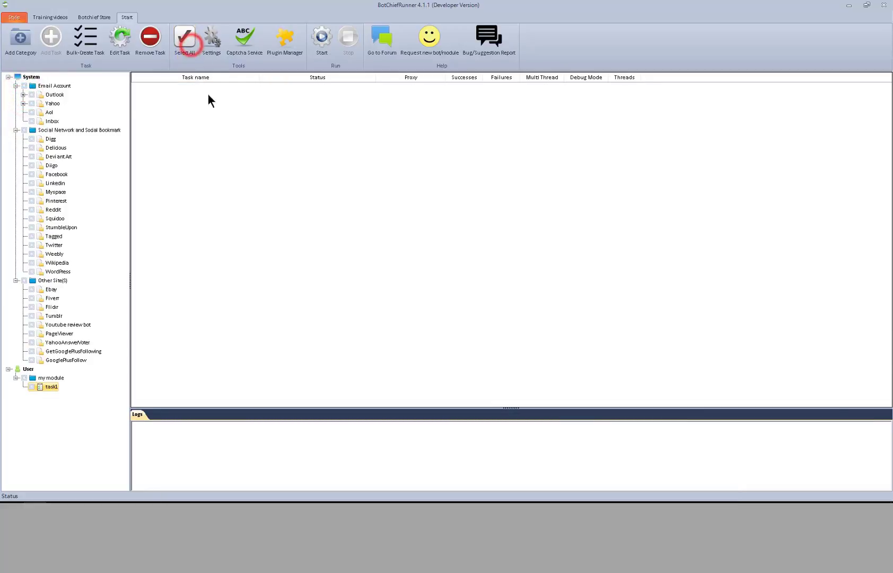
{"action": "left_click", "coordinate": [31, 387]}
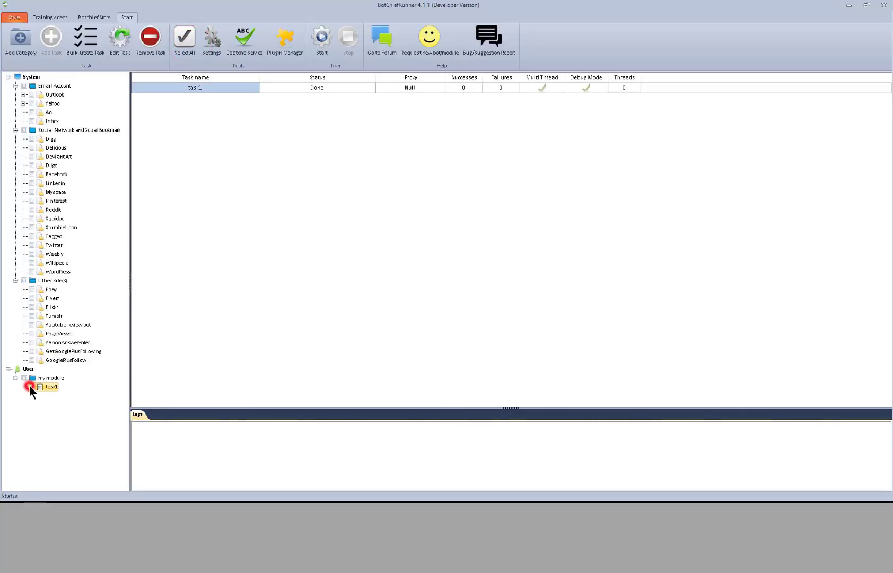
{"action": "left_click", "coordinate": [212, 43]}
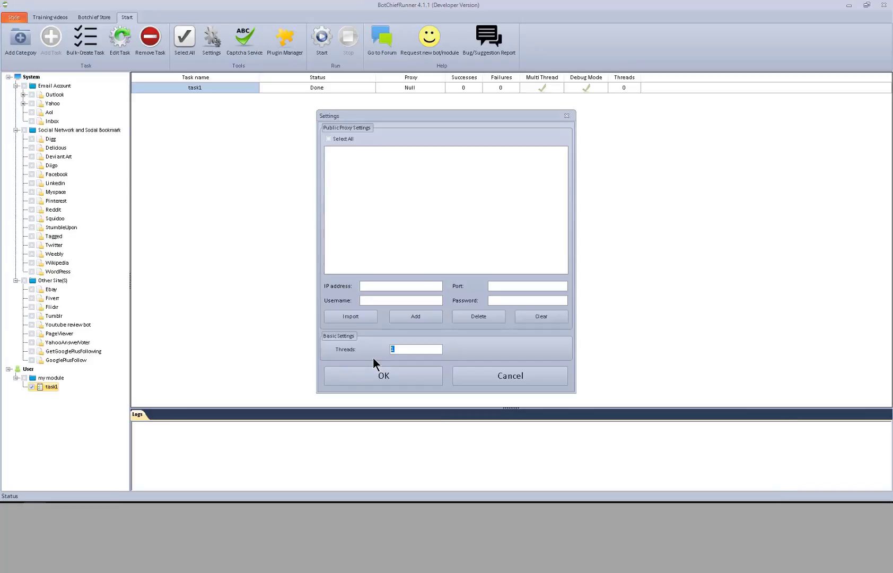
{"action": "left_click", "coordinate": [507, 376]}
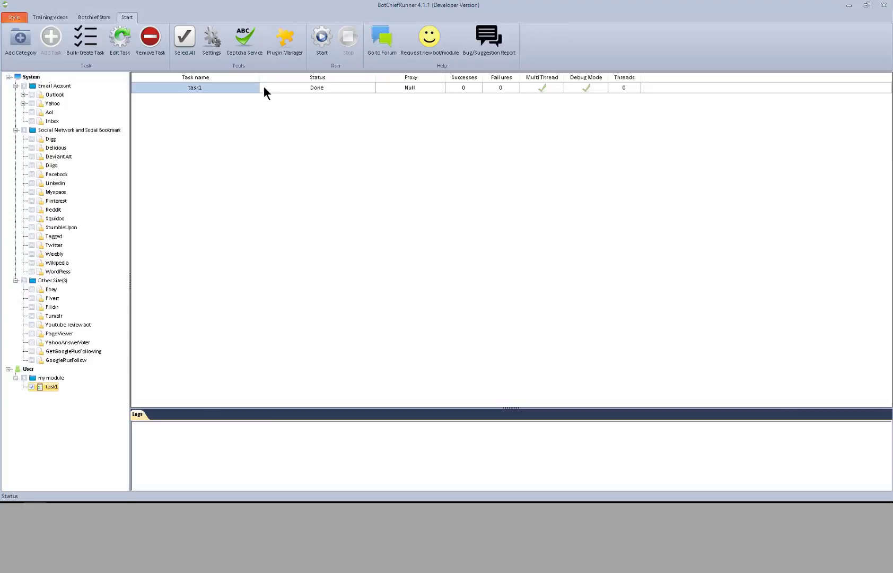
{"action": "left_click", "coordinate": [250, 45]}
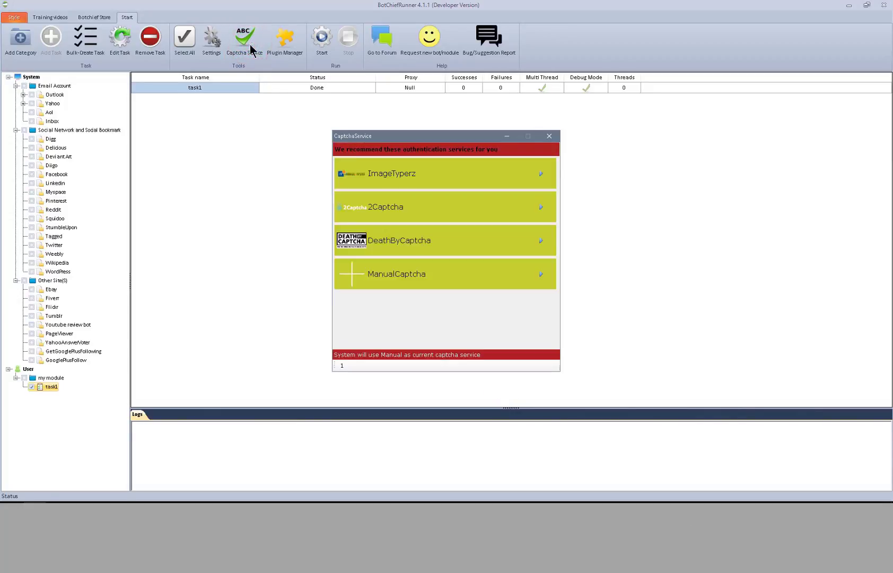
{"action": "left_click", "coordinate": [549, 136]}
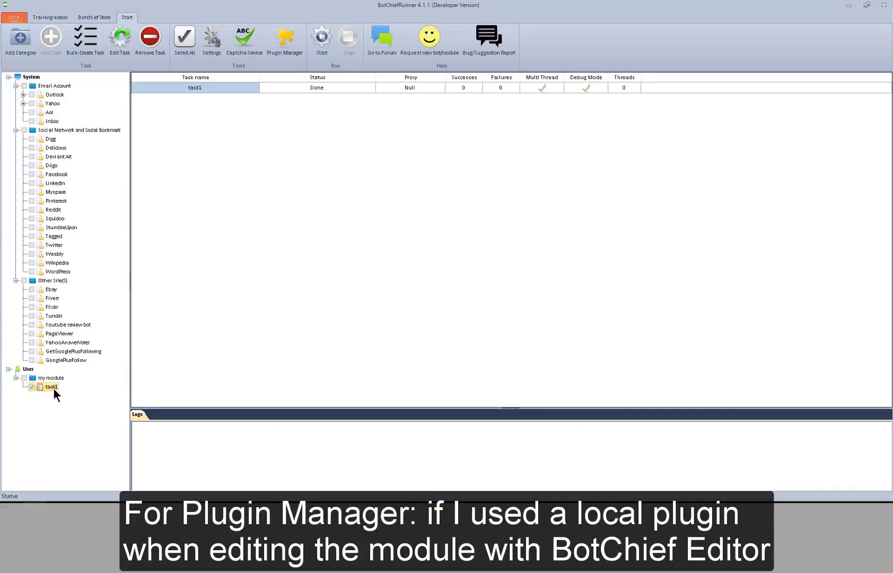
{"action": "left_click", "coordinate": [293, 47]}
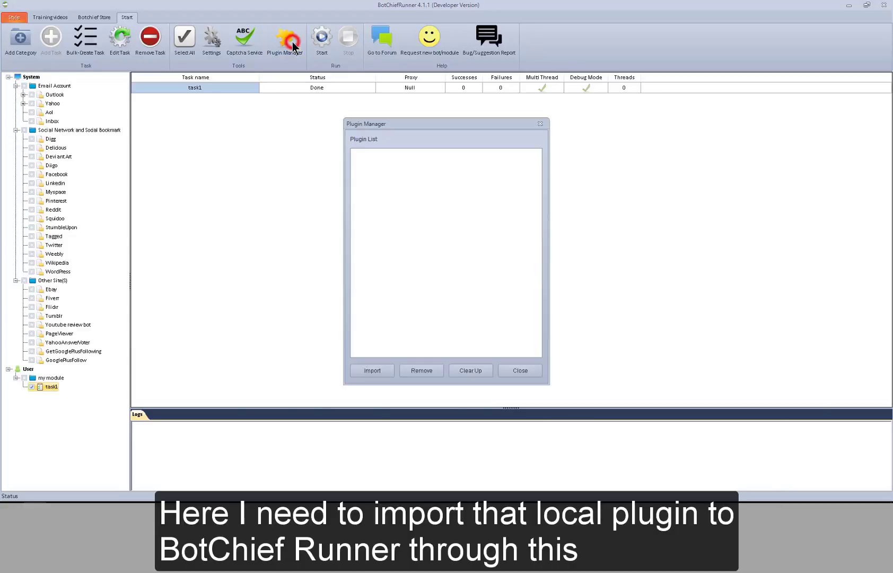
{"action": "left_click", "coordinate": [374, 375]}
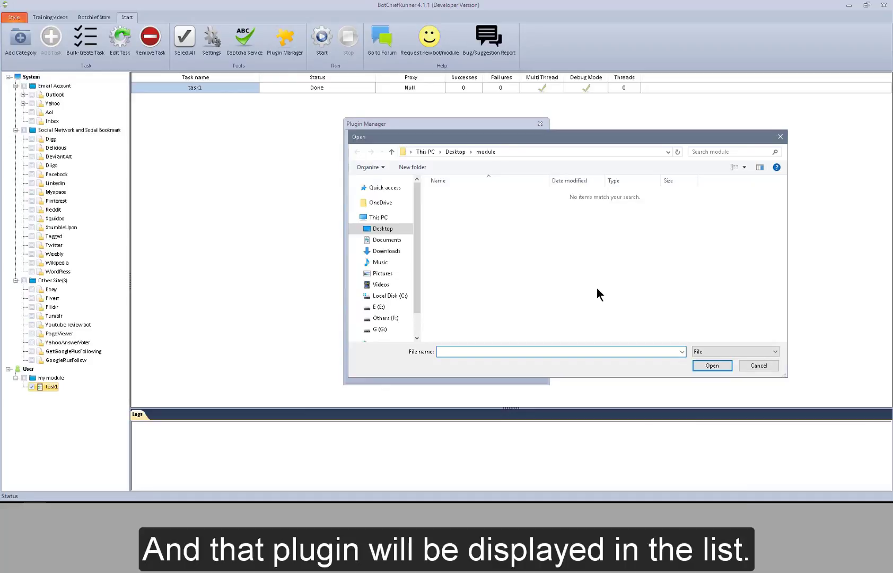
{"action": "left_click", "coordinate": [764, 363]}
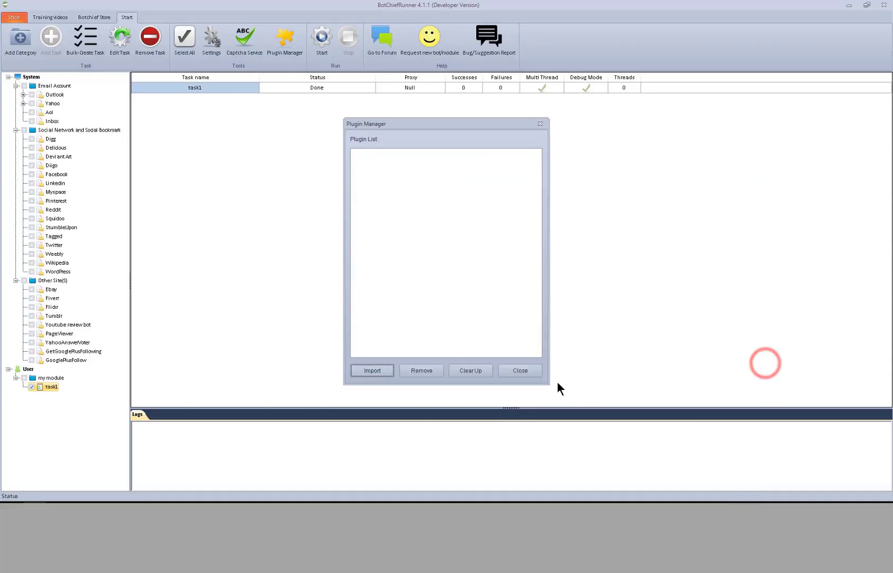
{"action": "left_click", "coordinate": [534, 371]}
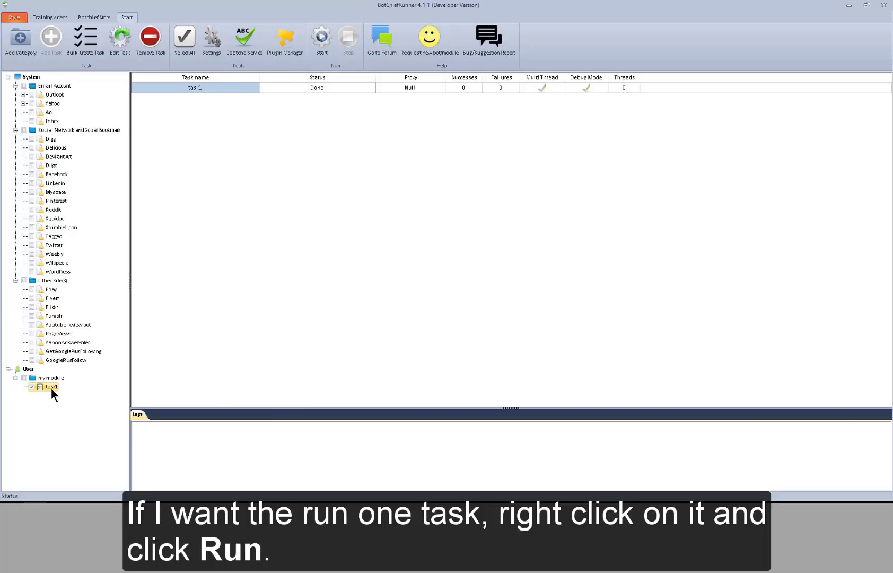
{"action": "right_click", "coordinate": [51, 387]}
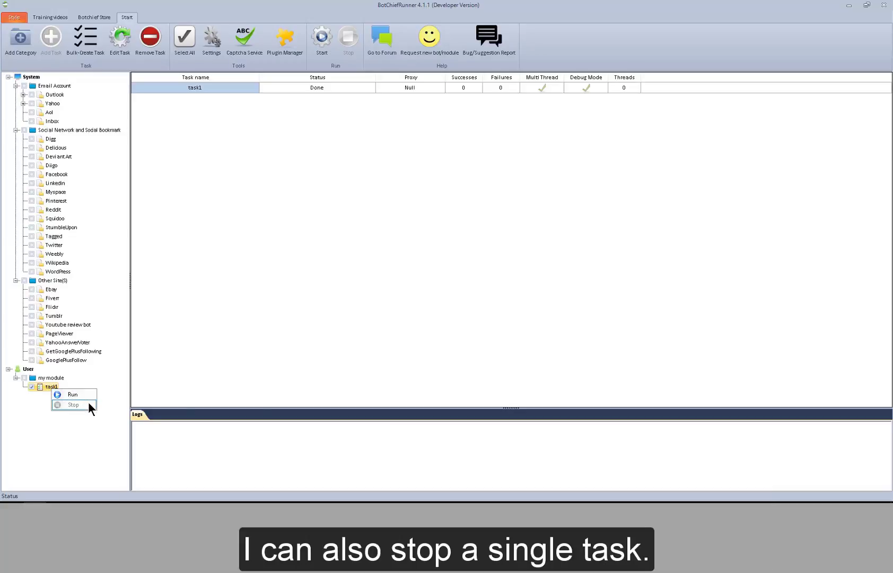
{"action": "left_click", "coordinate": [84, 419]}
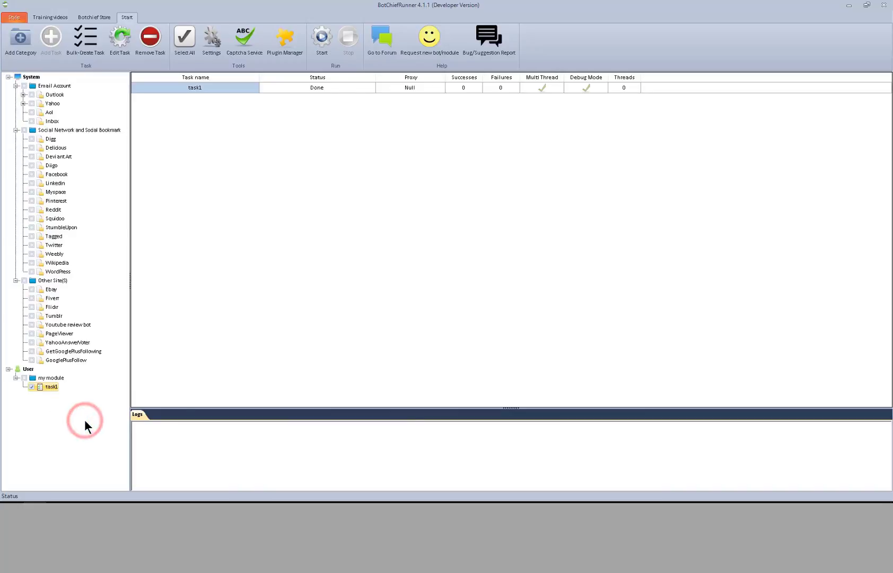